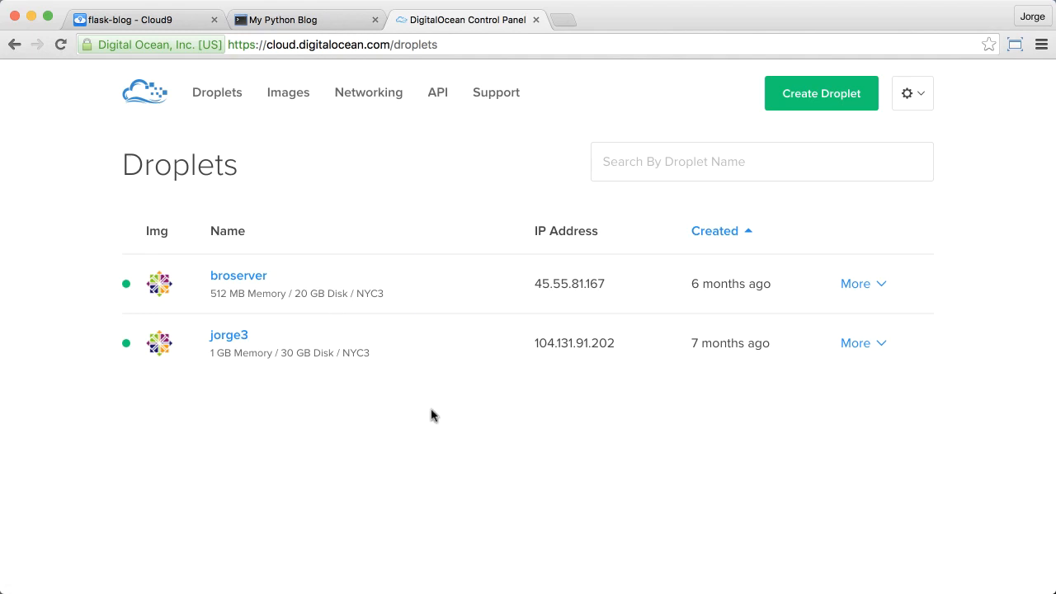
# Step: Start creating a new droplet and look over the available Linux distribution images
pyautogui.click(822, 101)
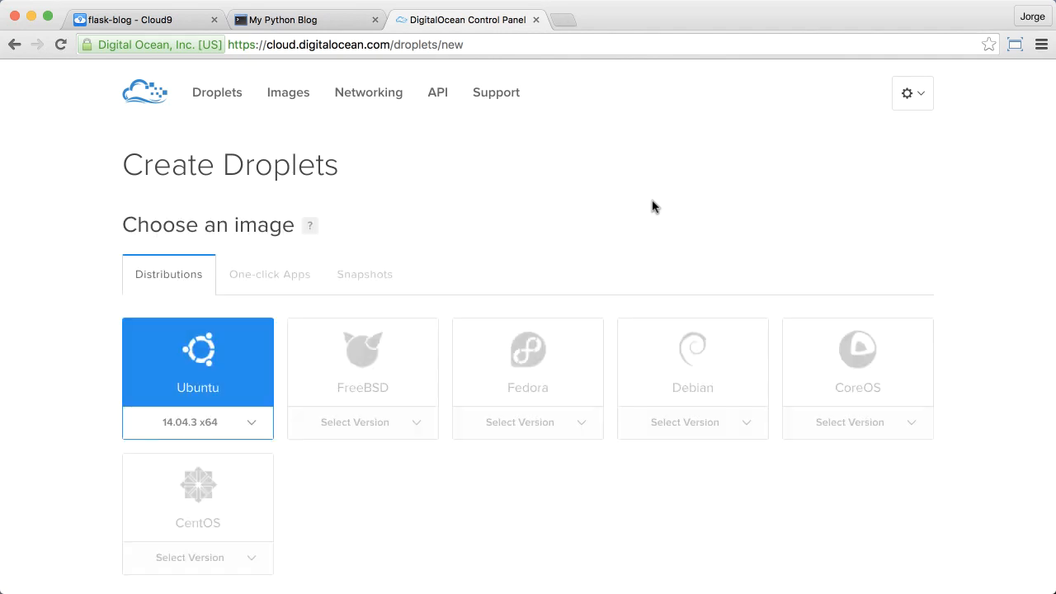
pyautogui.scroll(-2, 79, 334)
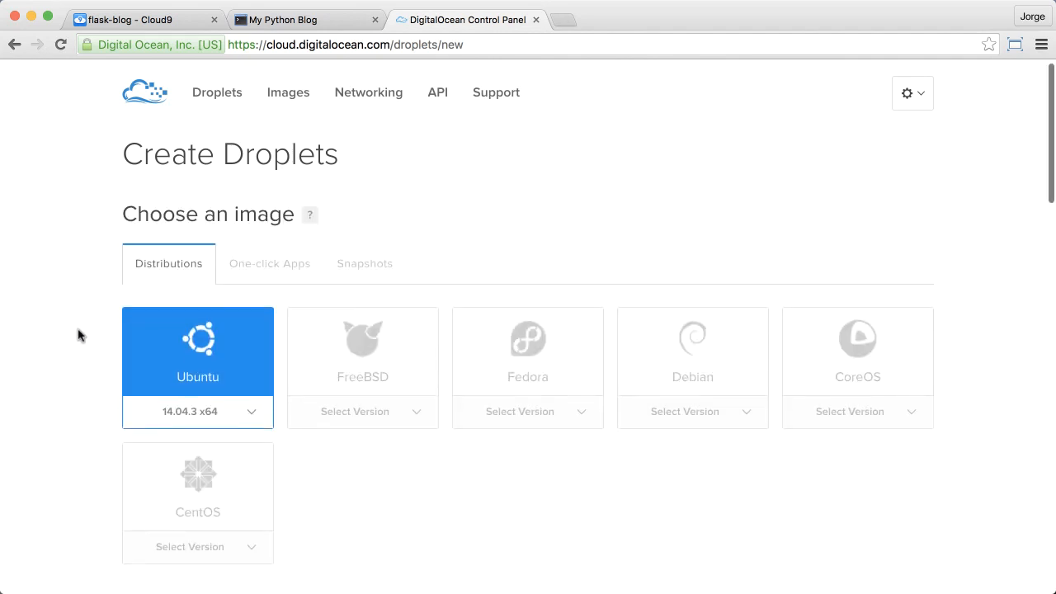
pyautogui.scroll(-3, 79, 334)
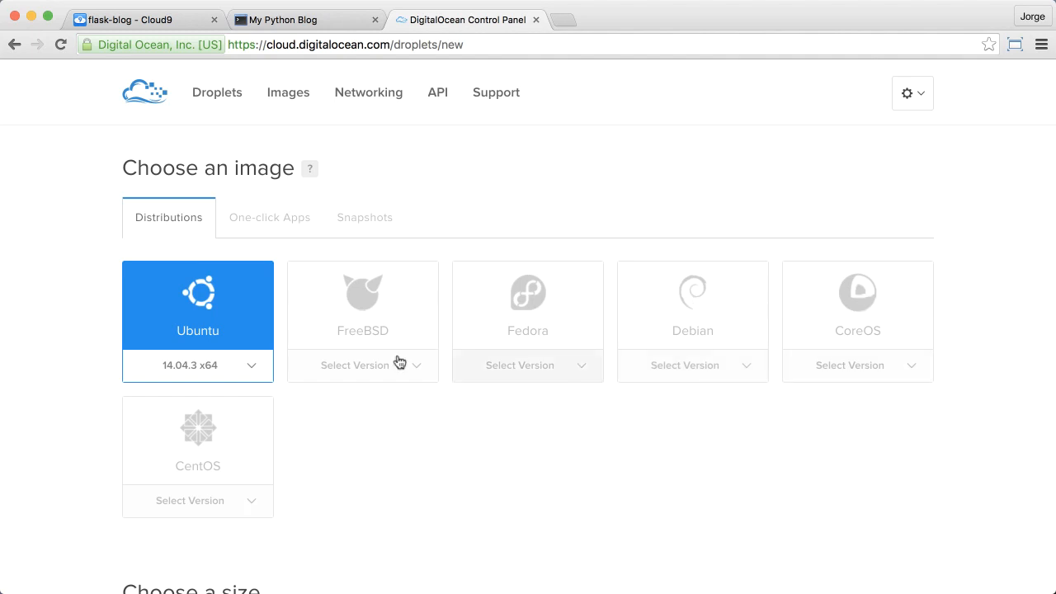
pyautogui.scroll(-1, 386, 425)
pyautogui.scroll(1, 385, 425)
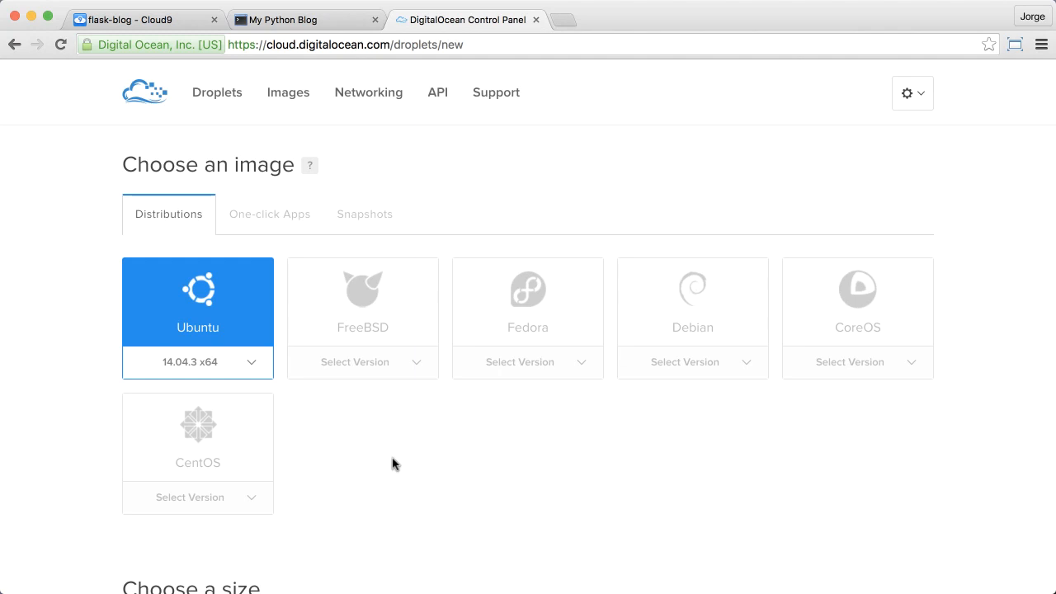
pyautogui.scroll(1, 393, 464)
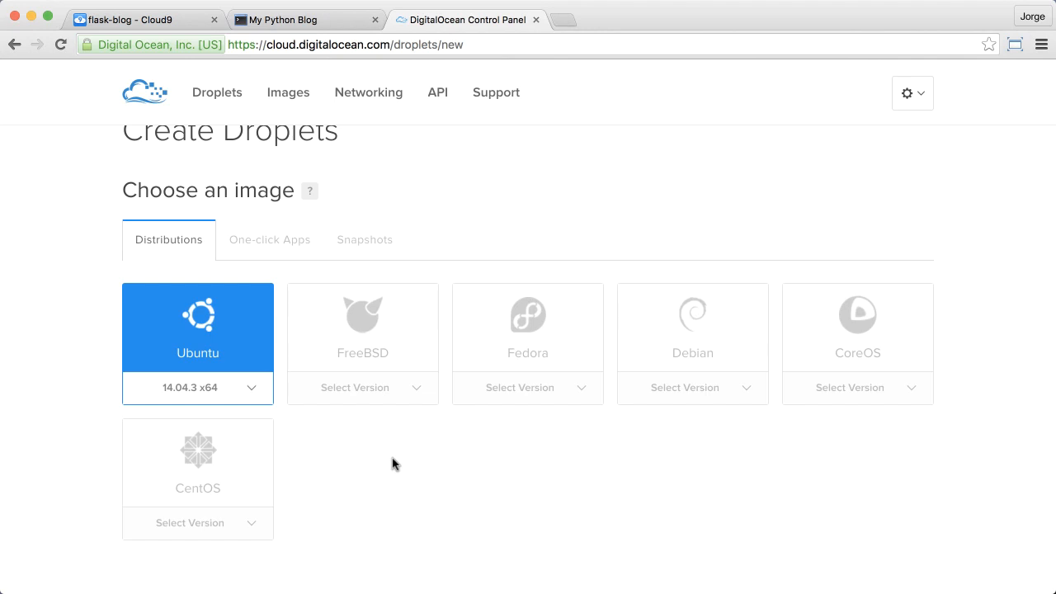
# Step: Examine the catalogue of one-click app images offered for the new droplet
pyautogui.click(294, 248)
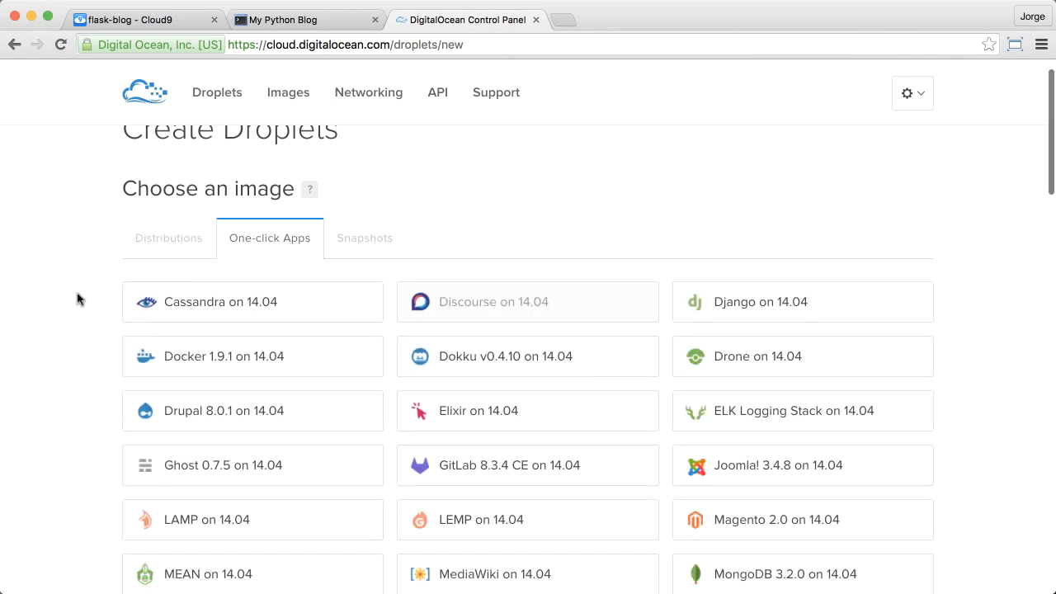
pyautogui.scroll(-2, 77, 299)
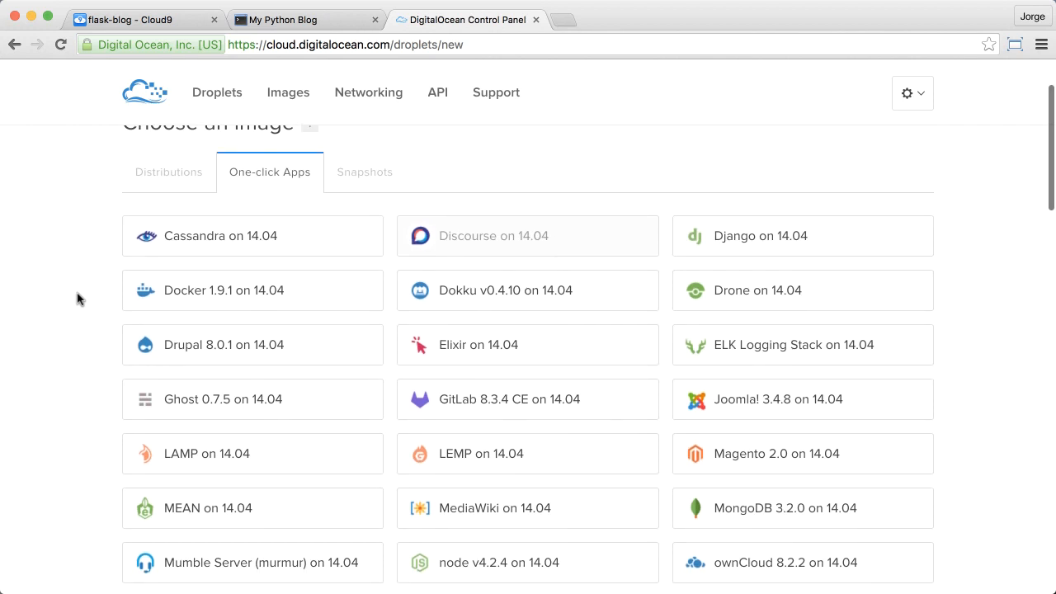
pyautogui.scroll(-1, 77, 299)
pyautogui.scroll(-3, 76, 299)
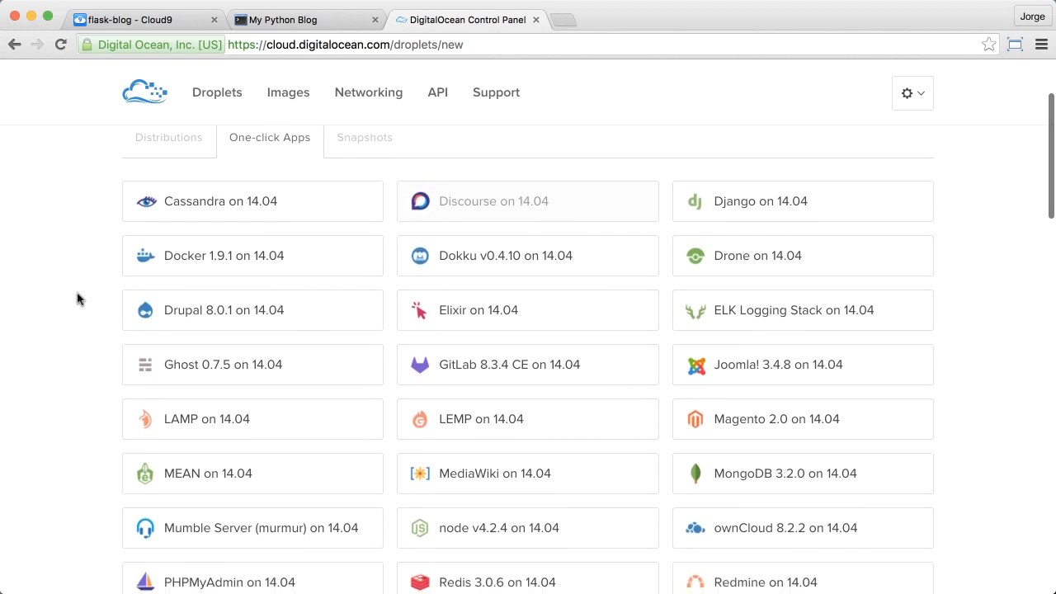
pyautogui.scroll(-1, 77, 298)
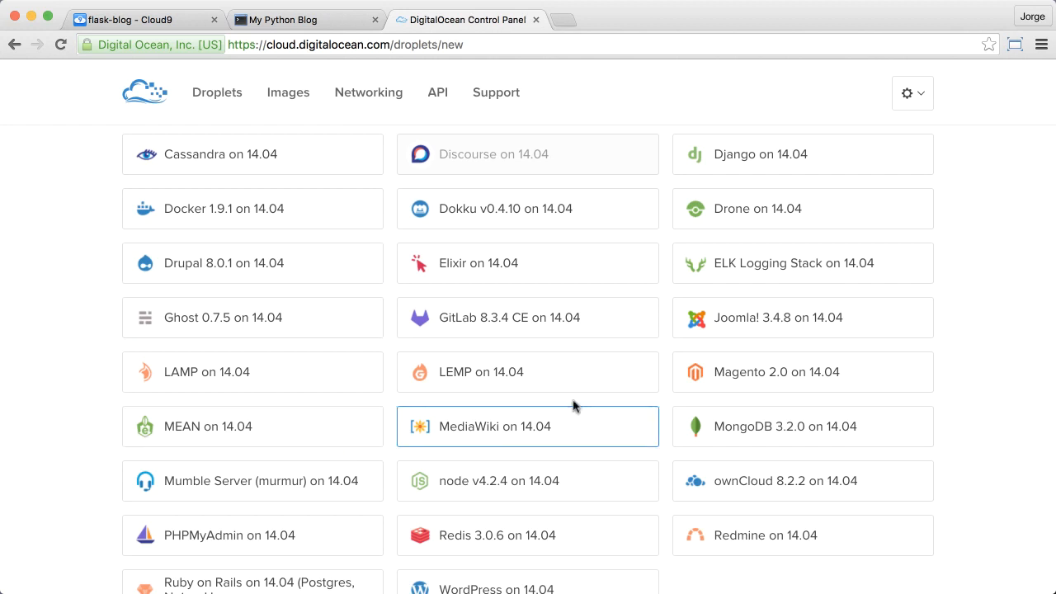
pyautogui.scroll(-2, 523, 401)
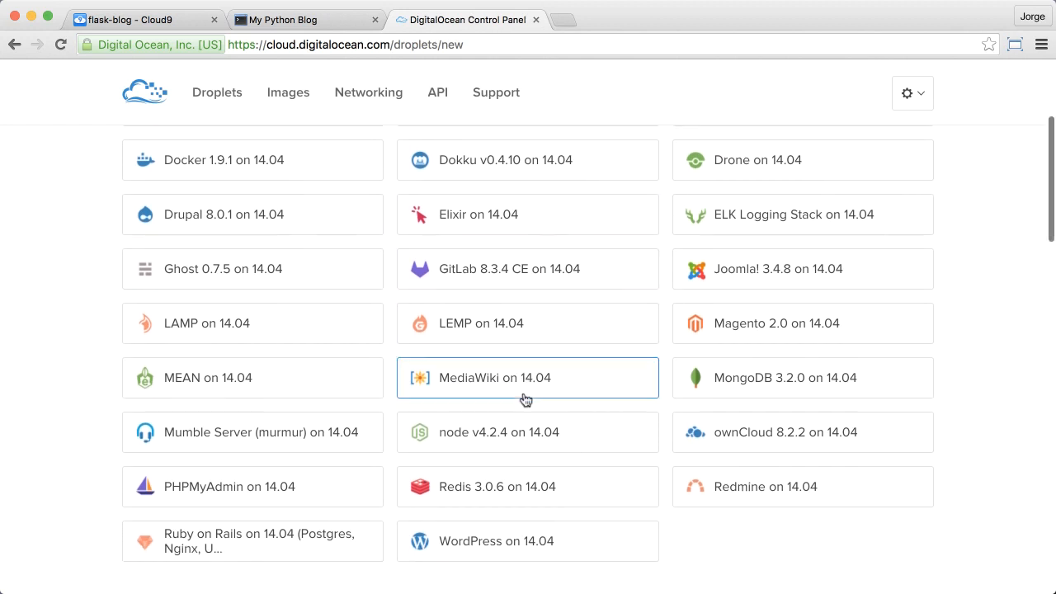
pyautogui.scroll(1, 525, 400)
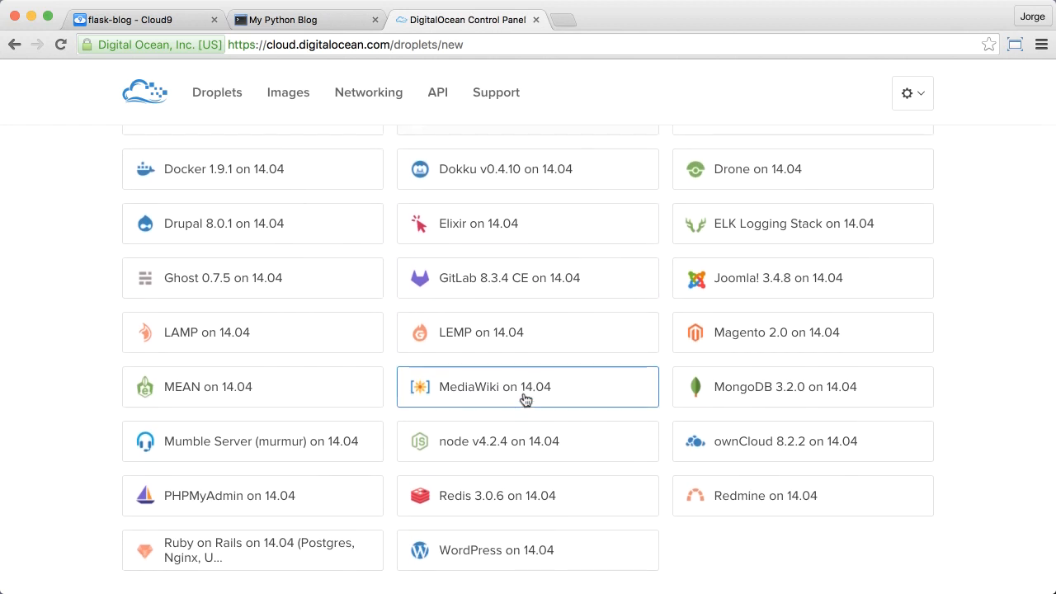
pyautogui.scroll(5, 524, 401)
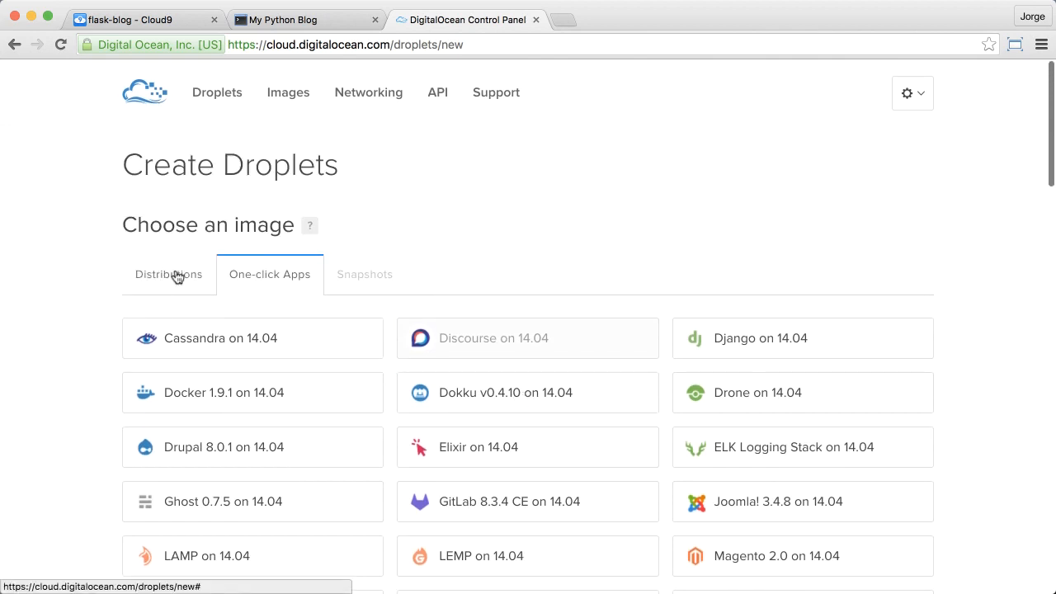
# Step: Return to the distribution images with Ubuntu 14.04.3 x64 selected and choose the $5/mo droplet size
pyautogui.click(177, 277)
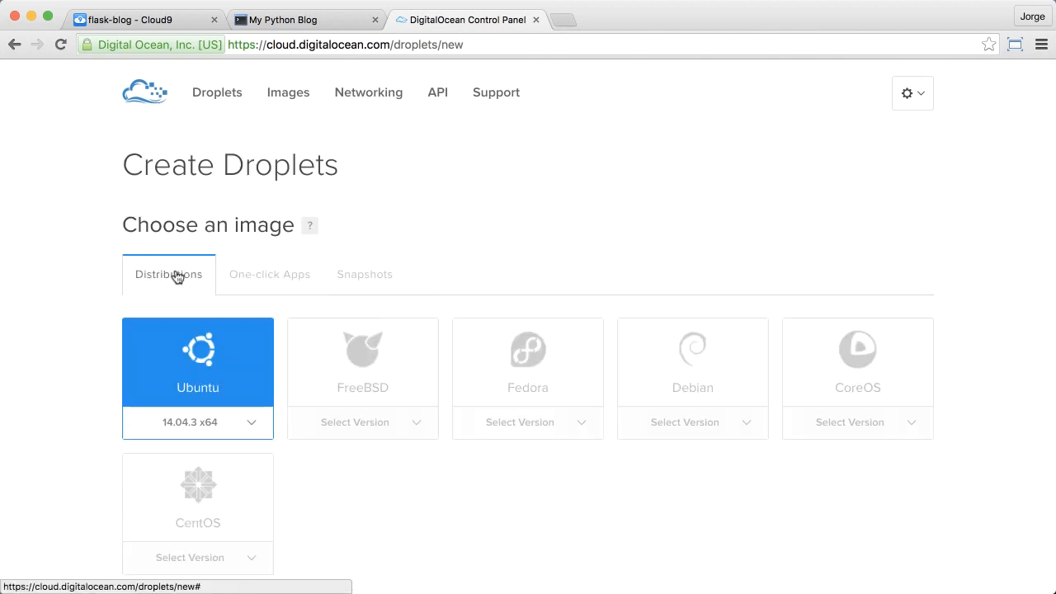
pyautogui.scroll(-10, 71, 389)
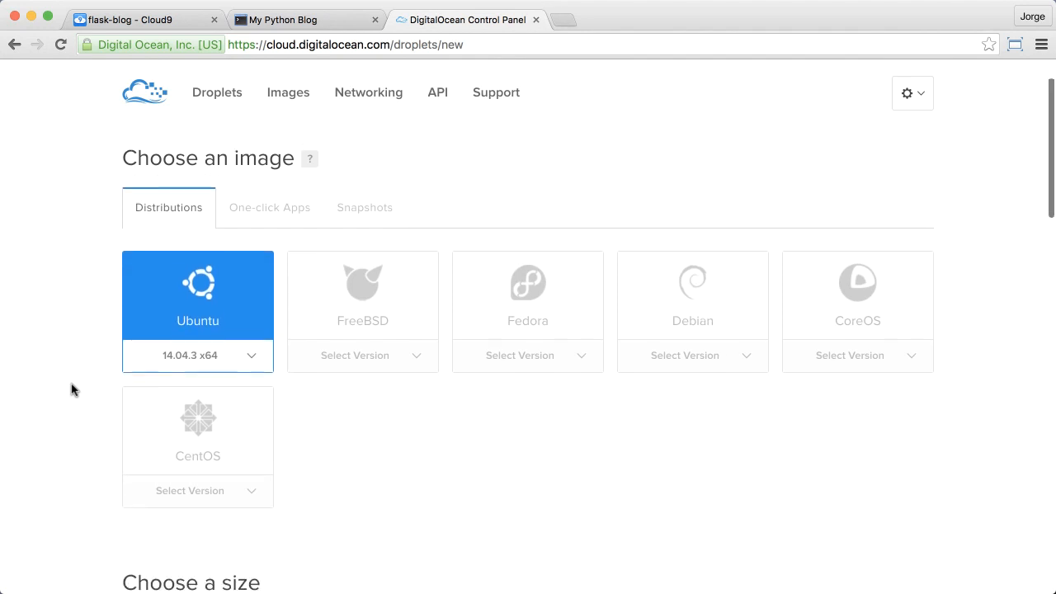
pyautogui.scroll(-3, 71, 389)
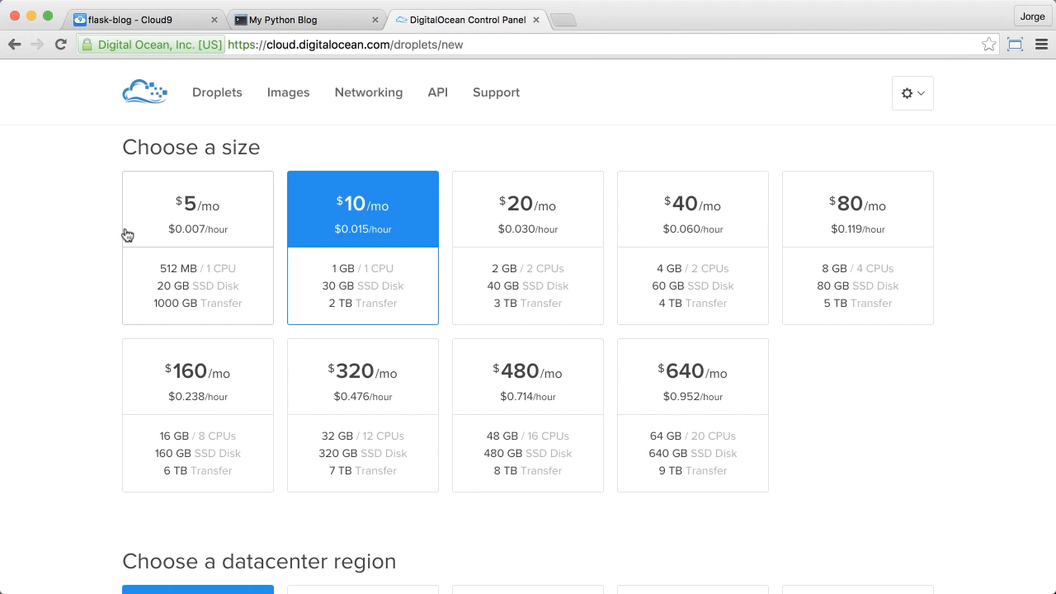
pyautogui.click(226, 227)
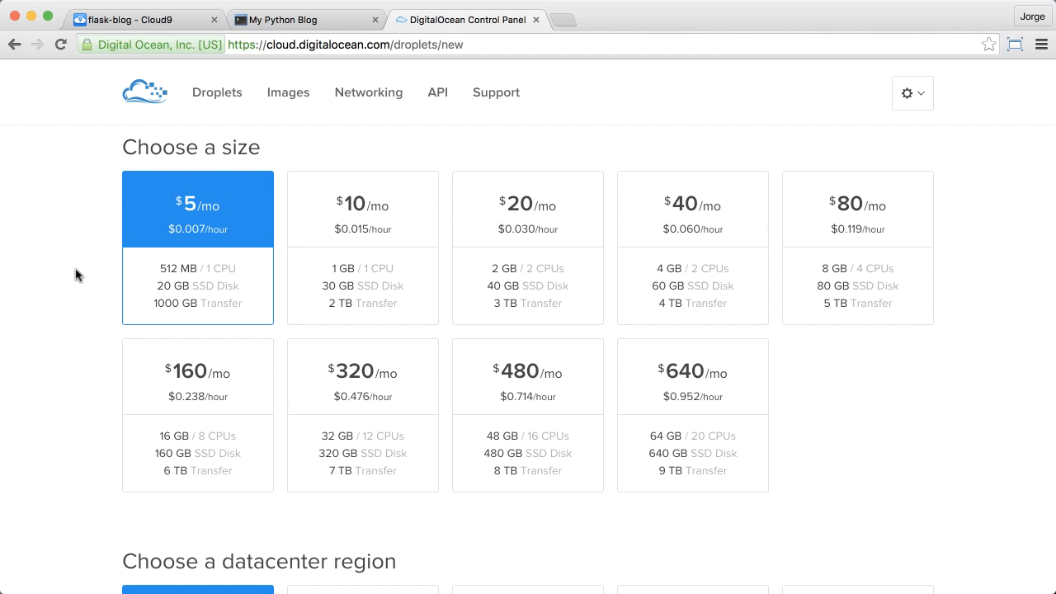
# Step: Examine the specifications of the droplet sizes and the available datacenter regions
pyautogui.scroll(-2, 75, 275)
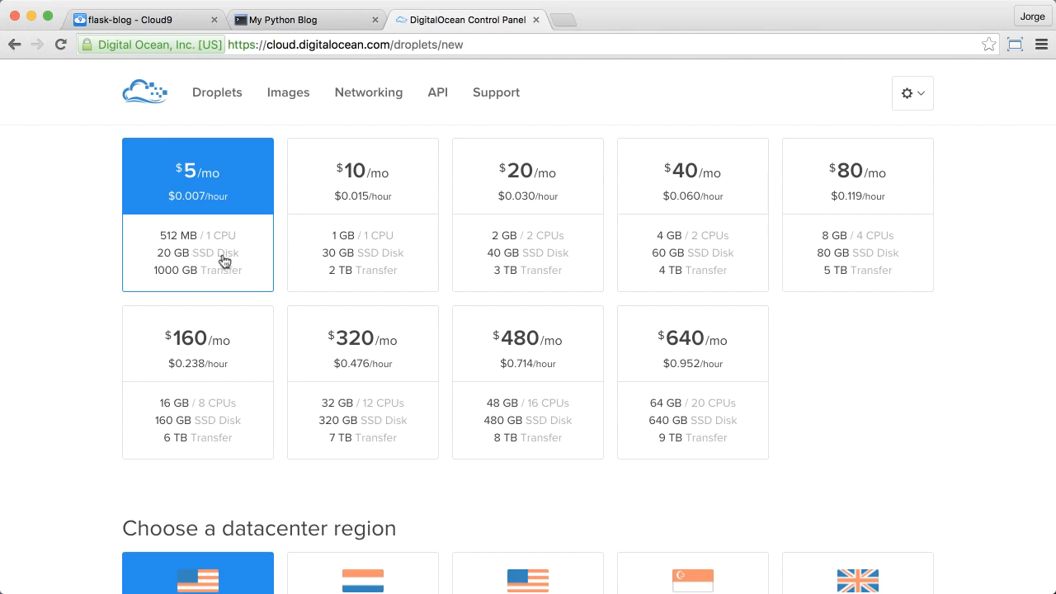
pyautogui.scroll(-2, 78, 268)
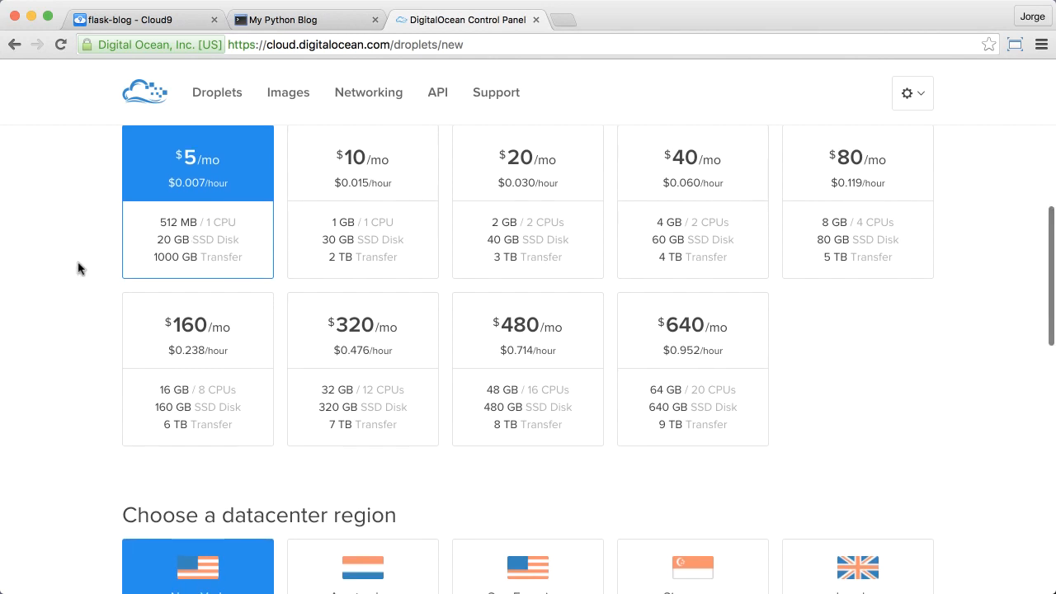
pyautogui.scroll(-1, 78, 268)
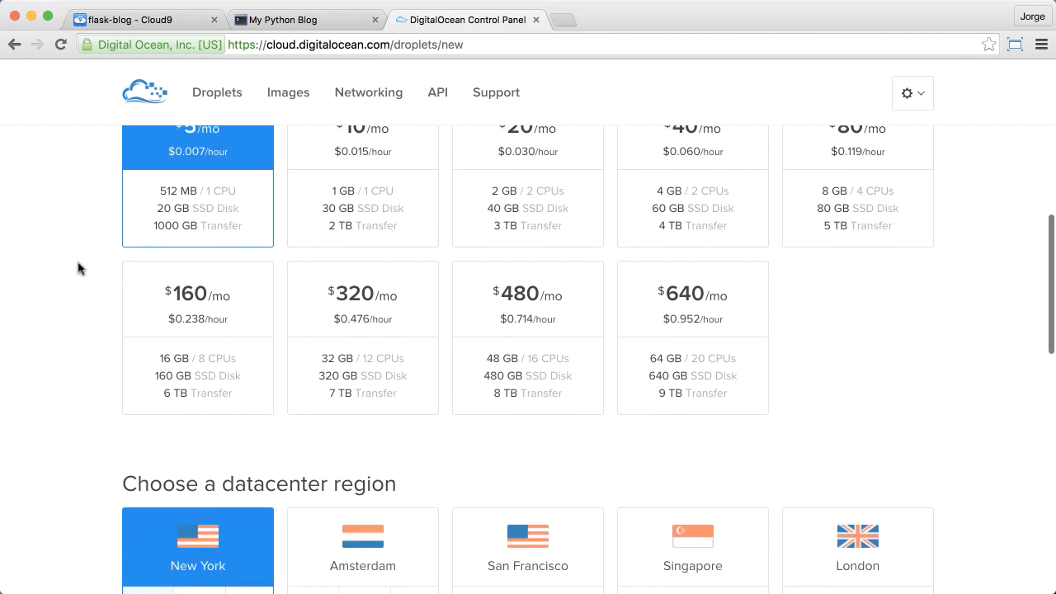
pyautogui.scroll(-2, 78, 268)
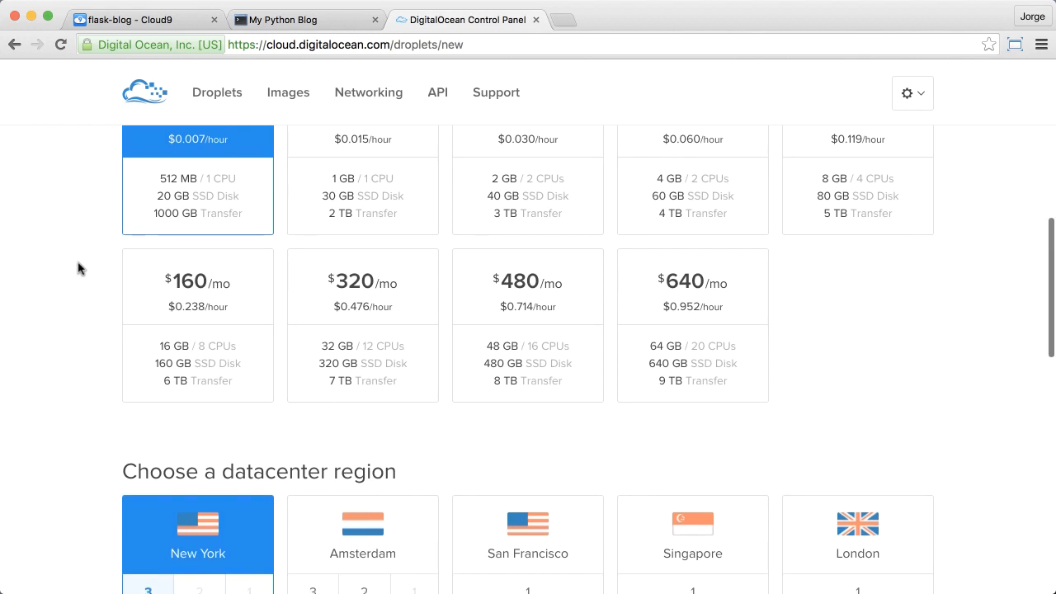
pyautogui.scroll(-10, 79, 269)
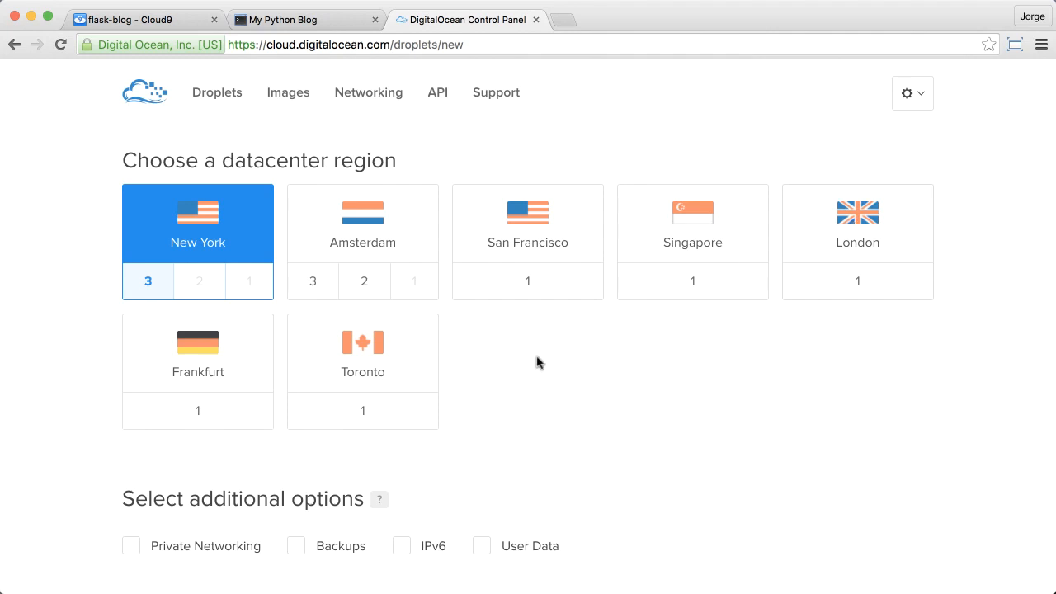
pyautogui.scroll(1, 537, 363)
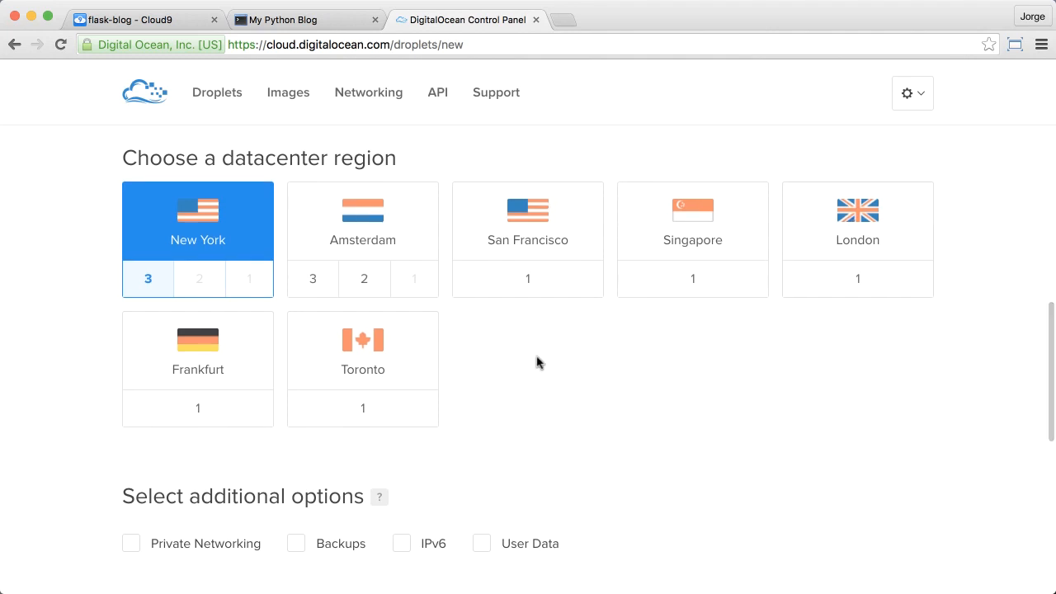
pyautogui.scroll(1, 537, 363)
pyautogui.scroll(-1, 536, 363)
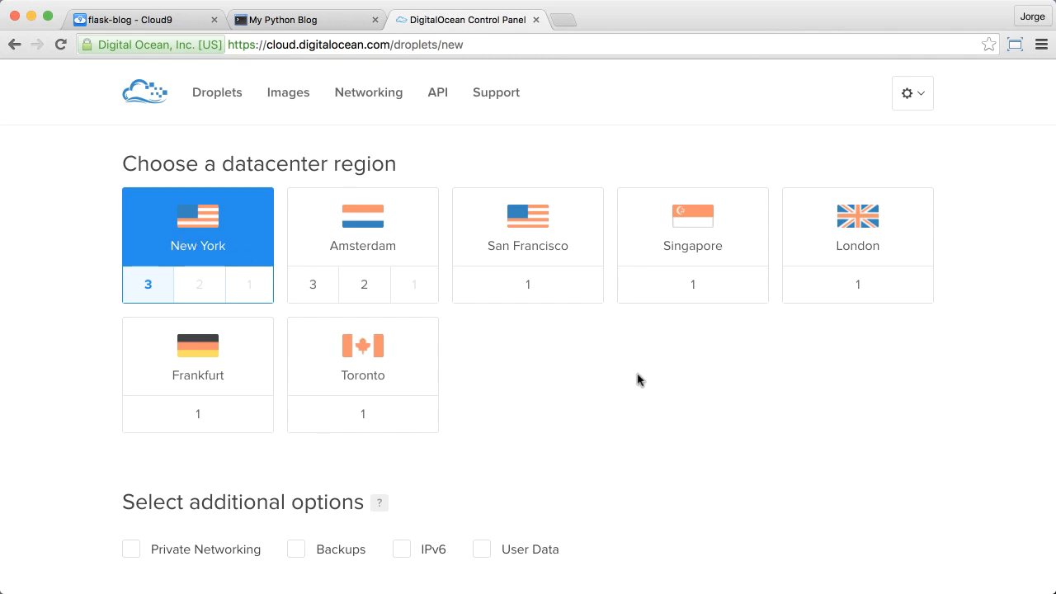
pyautogui.scroll(-1, 637, 380)
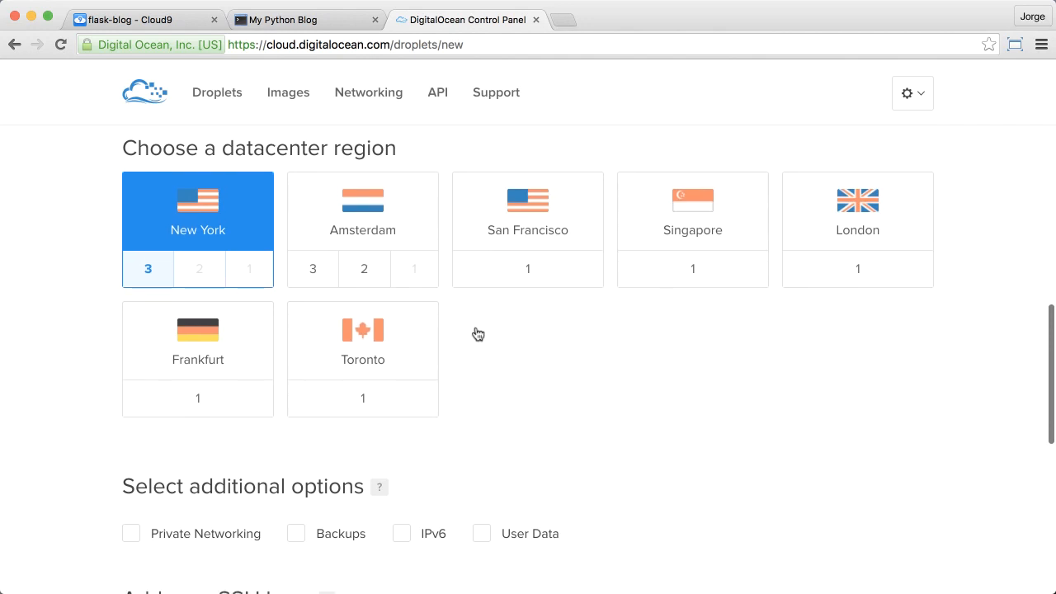
# Step: Try New York datacenters 1 and 2 for the droplet's region and switch back to datacenter 3
pyautogui.click(250, 275)
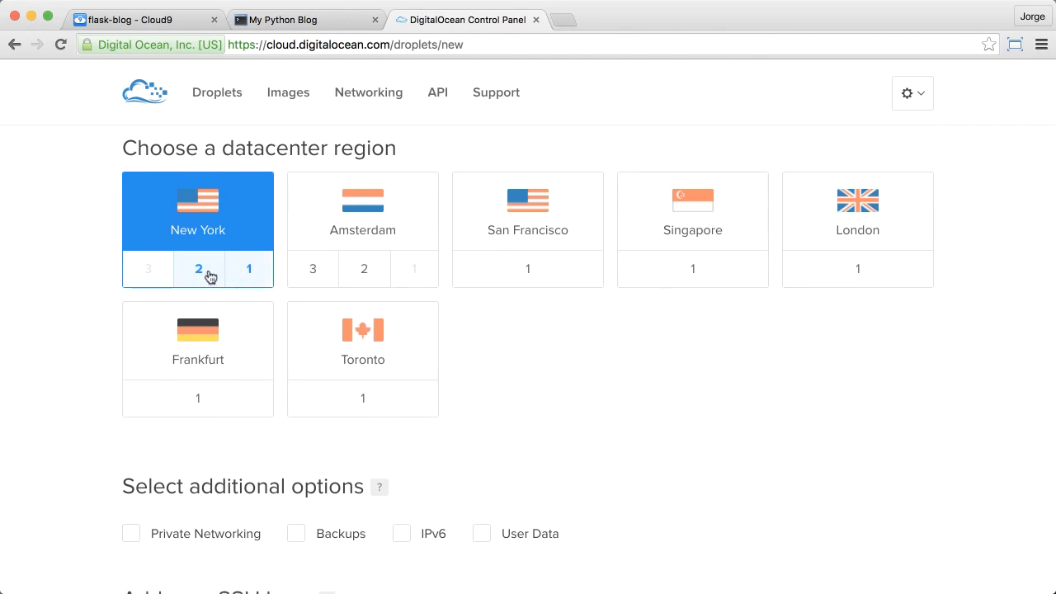
pyautogui.click(210, 277)
pyautogui.click(153, 276)
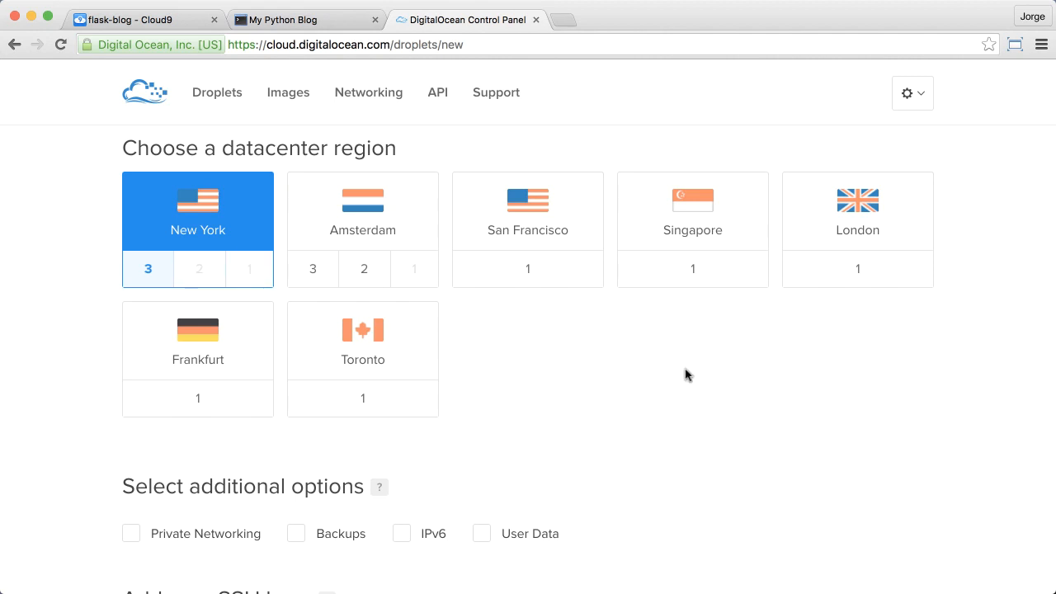
# Step: Check what the additional options do, turning Backups on and off again
pyautogui.scroll(-5, 685, 376)
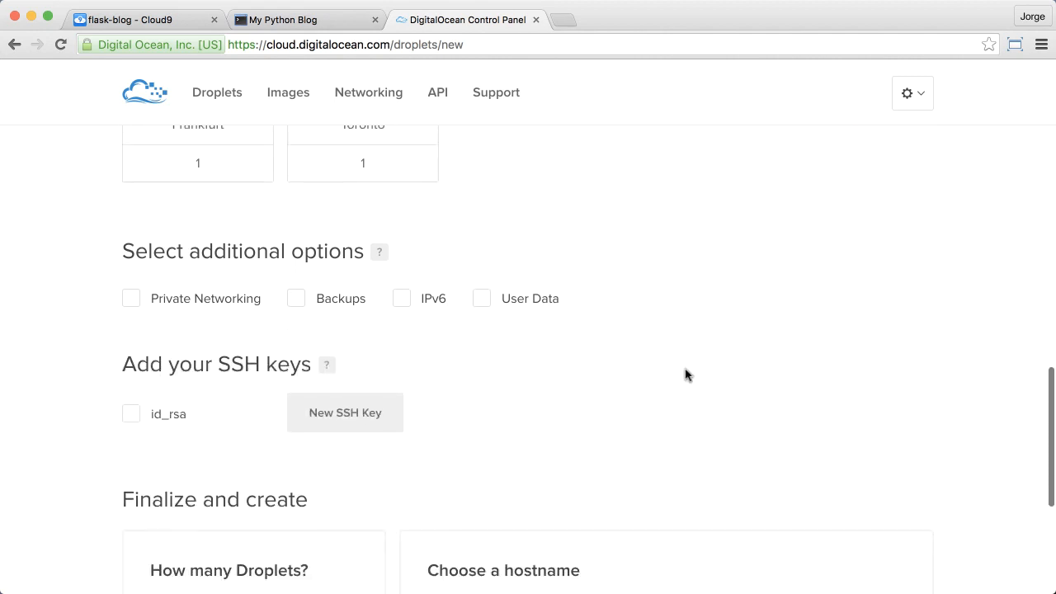
pyautogui.moveTo(165, 199)
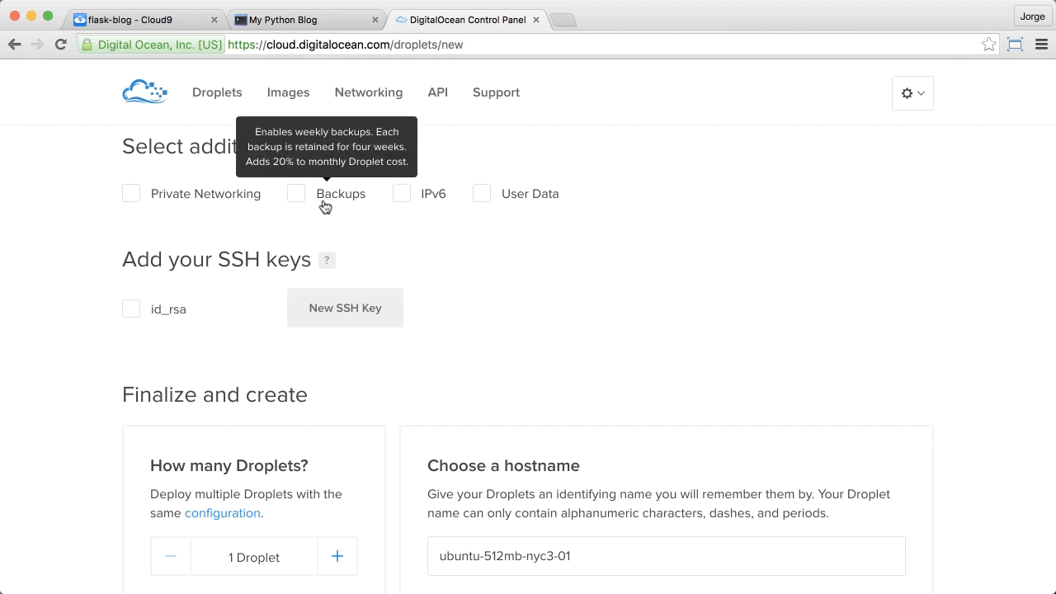
pyautogui.scroll(-1, 324, 203)
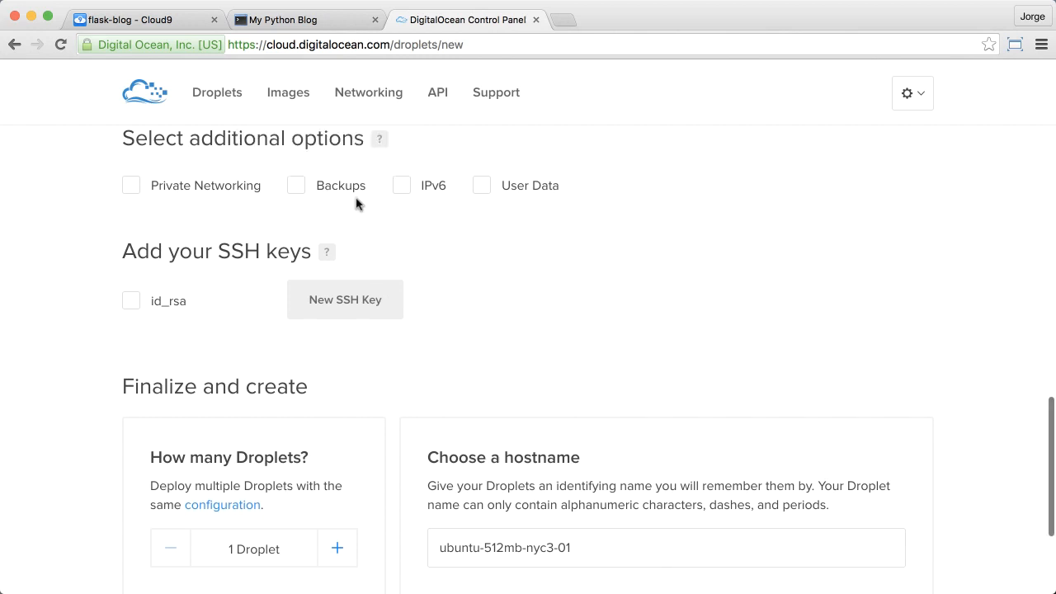
pyautogui.click(296, 187)
pyautogui.click(296, 186)
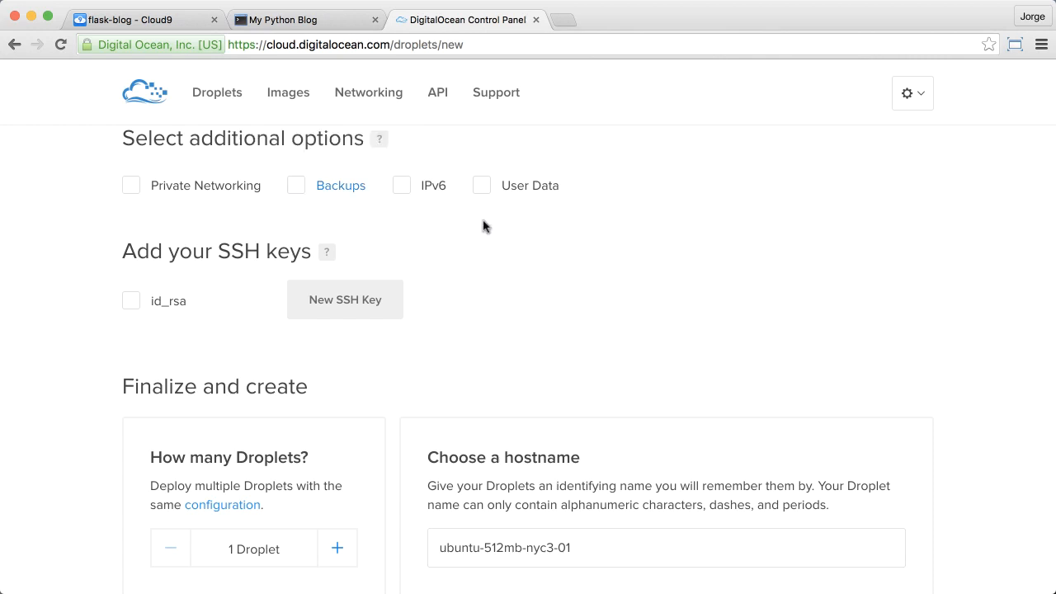
# Step: Look over the SSH key options, raise the number of droplets to 3 and reduce it back to 1
pyautogui.scroll(-1, 512, 242)
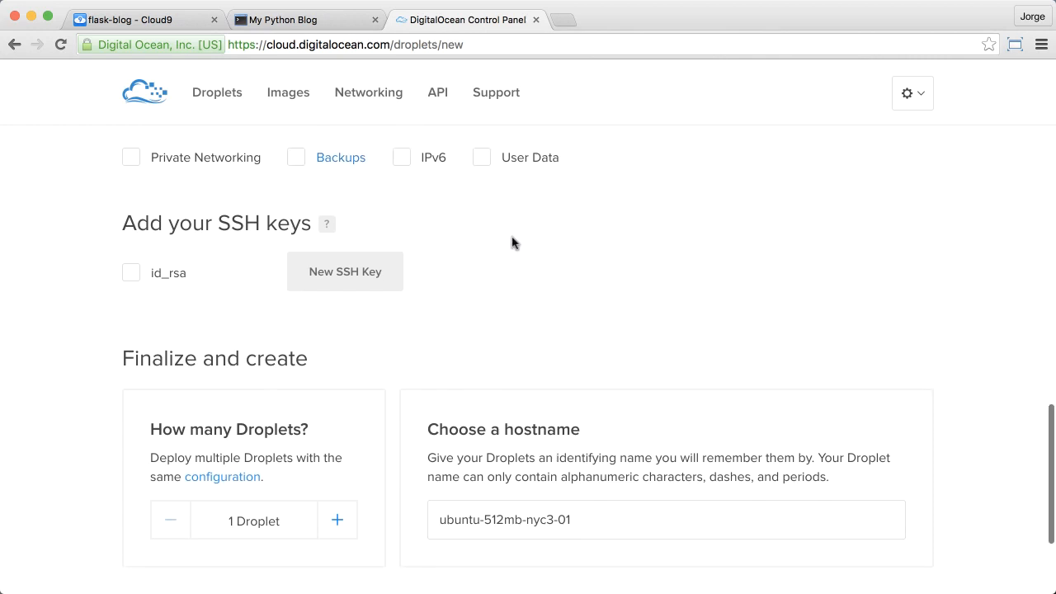
pyautogui.scroll(-2, 511, 243)
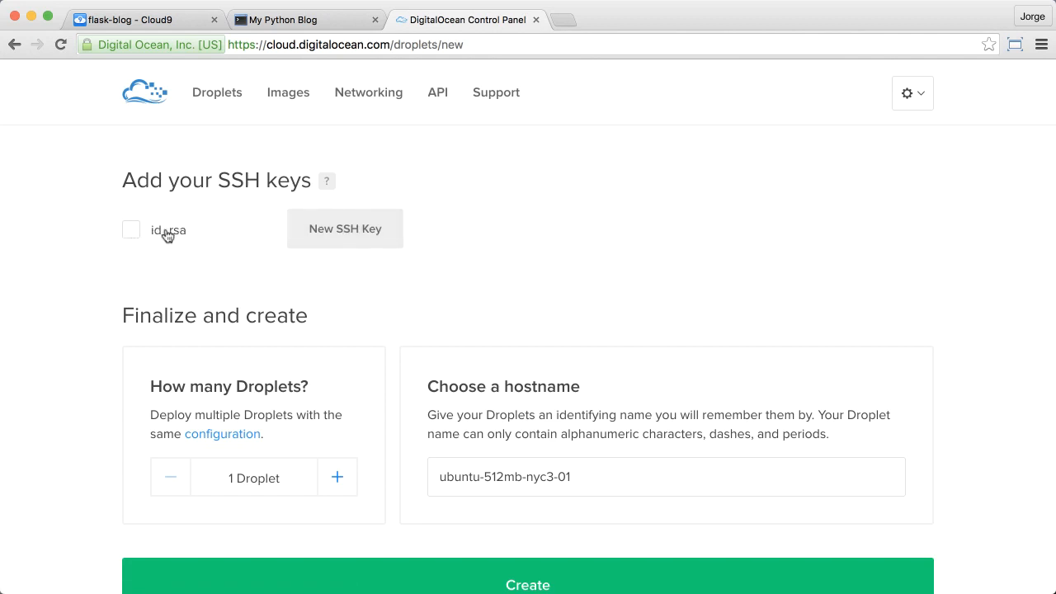
pyautogui.scroll(-2, 471, 239)
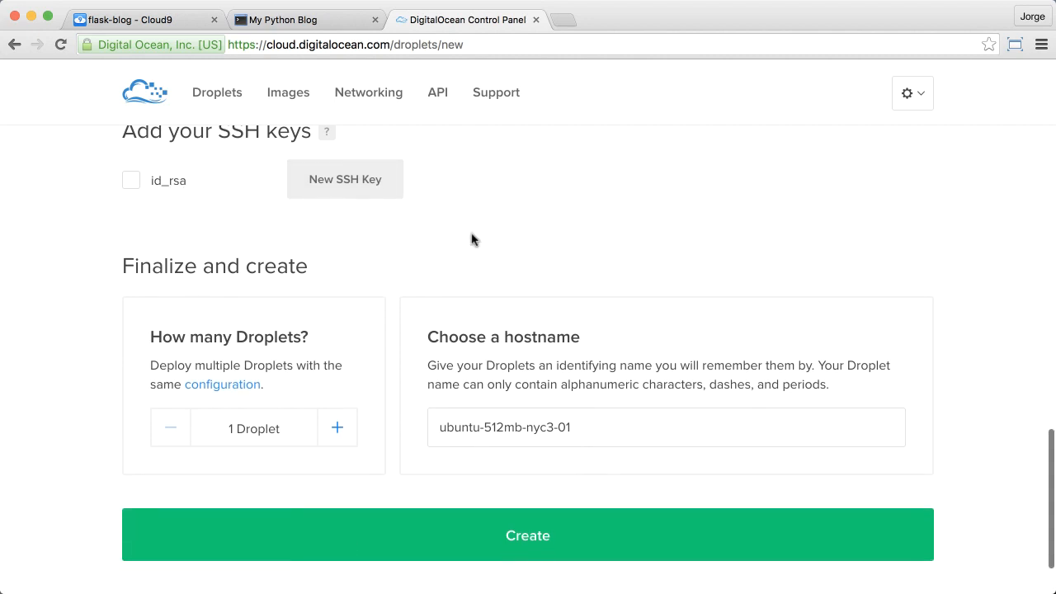
pyautogui.scroll(-2, 471, 239)
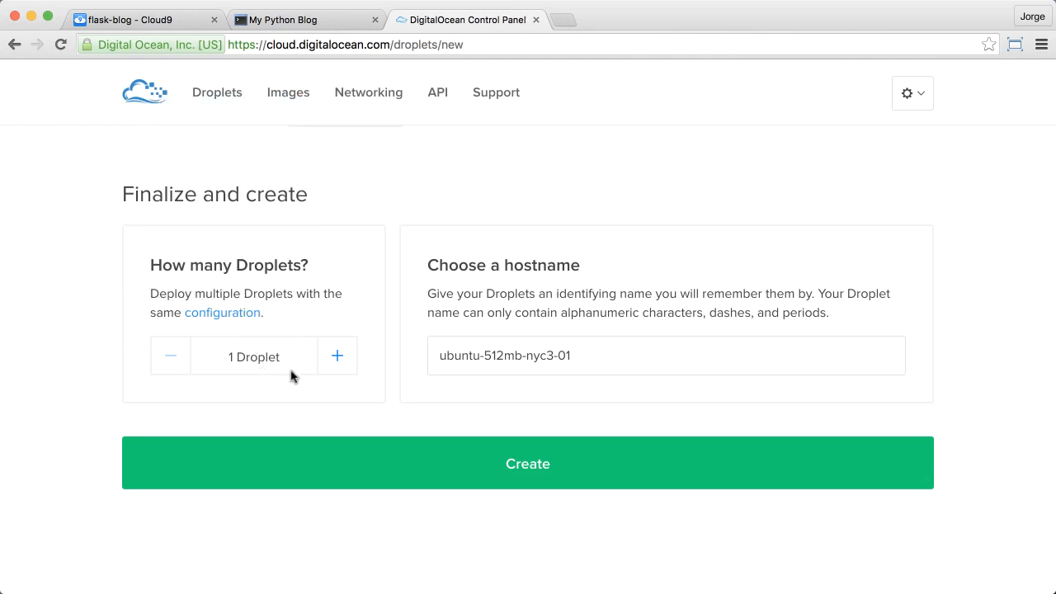
pyautogui.click(340, 360)
pyautogui.click(340, 360)
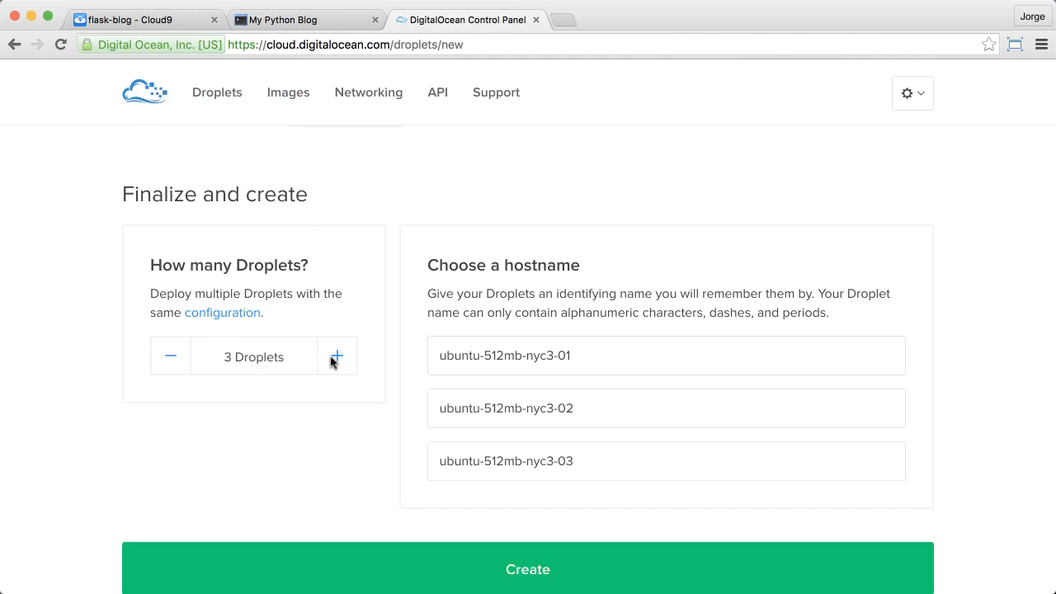
pyautogui.click(170, 361)
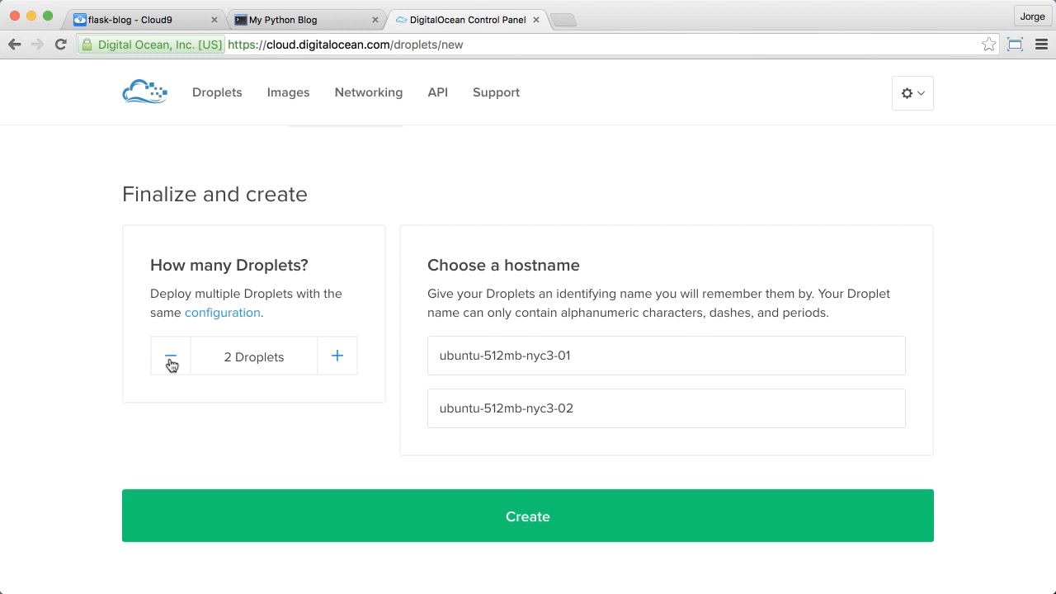
pyautogui.click(161, 361)
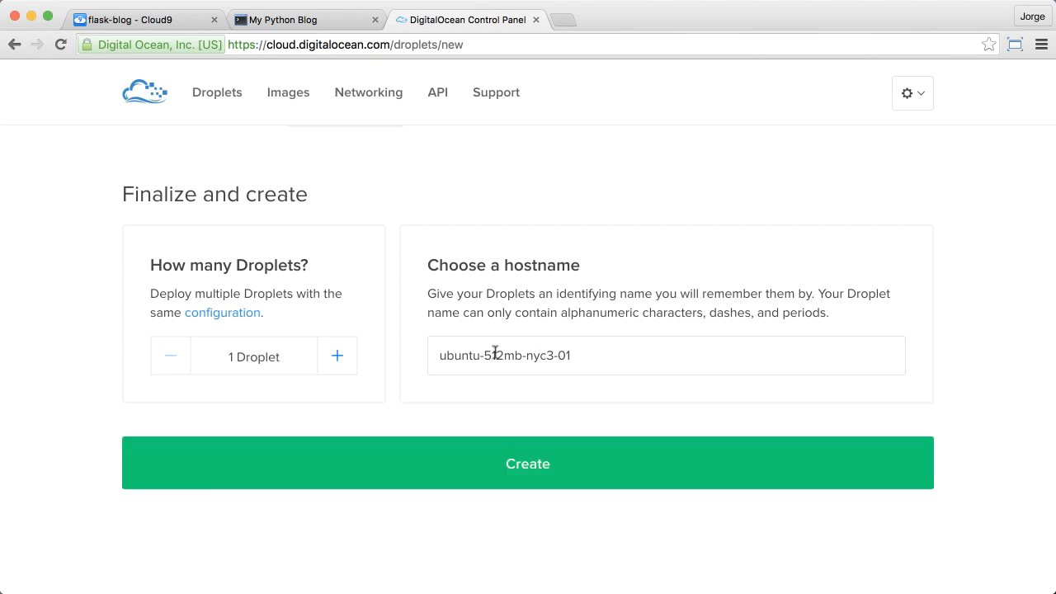
# Step: Keep the hostname ubuntu-512mb-nyc3-01 and create the droplet
pyautogui.click(522, 355)
pyautogui.doubleClick(512, 355)
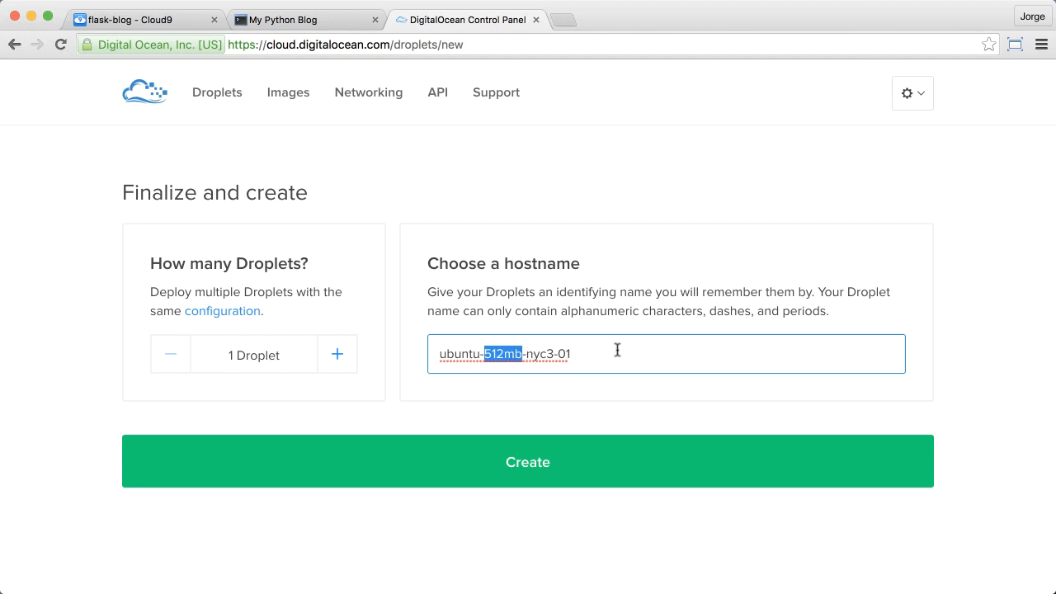
pyautogui.click(547, 467)
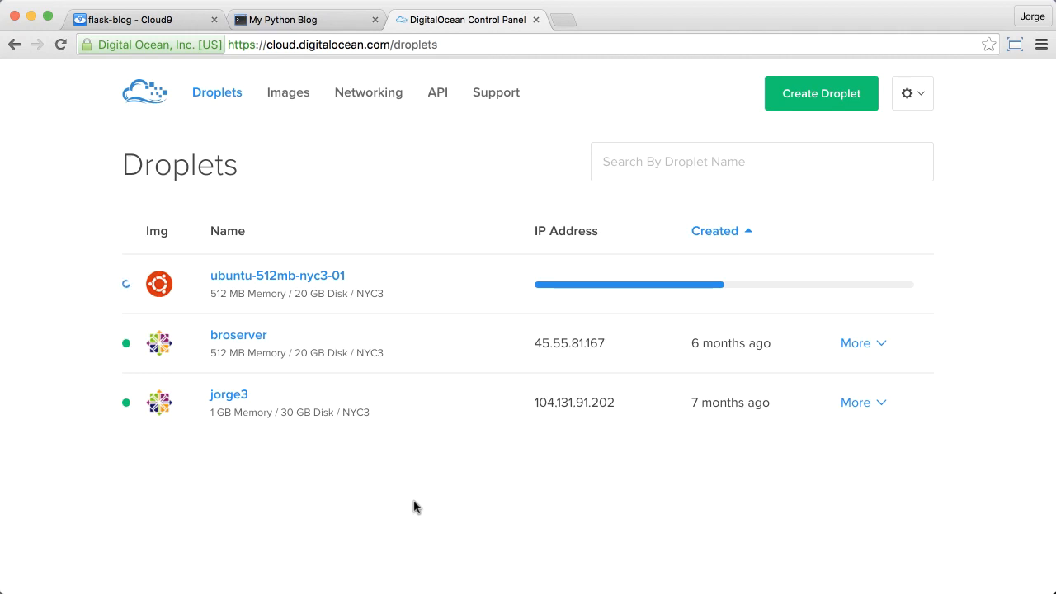
pyautogui.moveTo(616, 351)
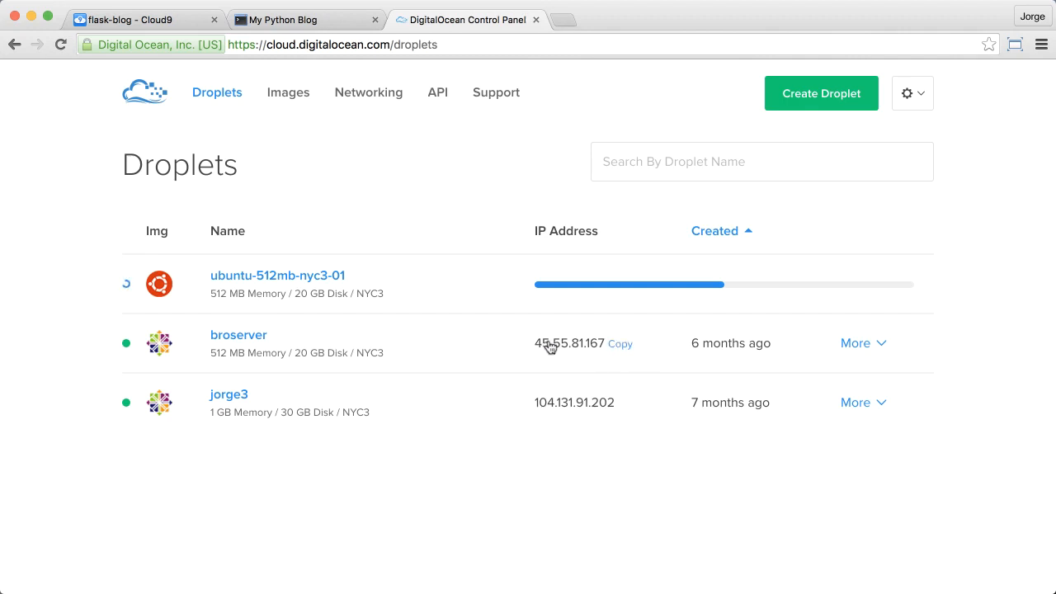